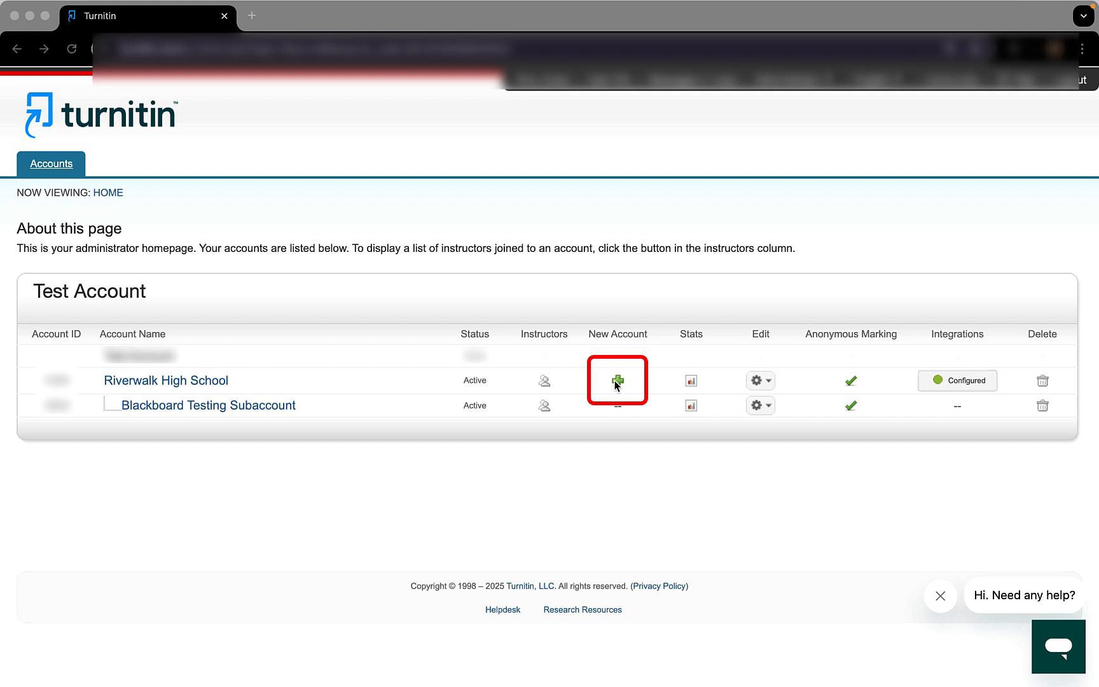
Create a new account named Testing under Riverwalk High School.
left_click(615, 382)
left_click(617, 381)
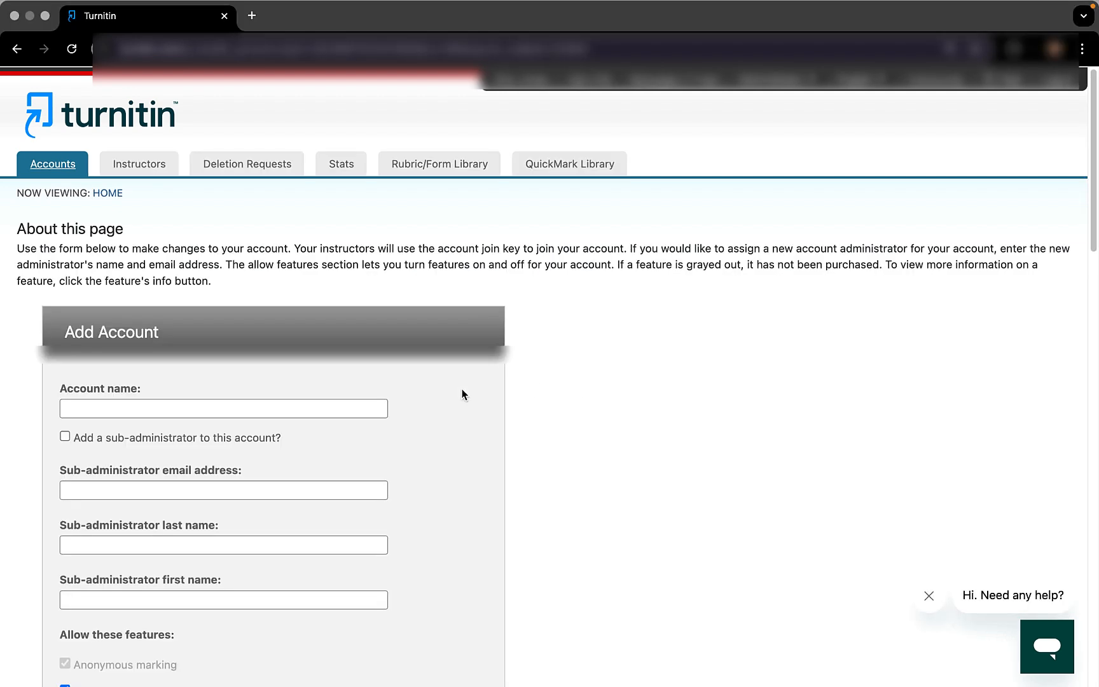
left_click(281, 401)
type("Testing")
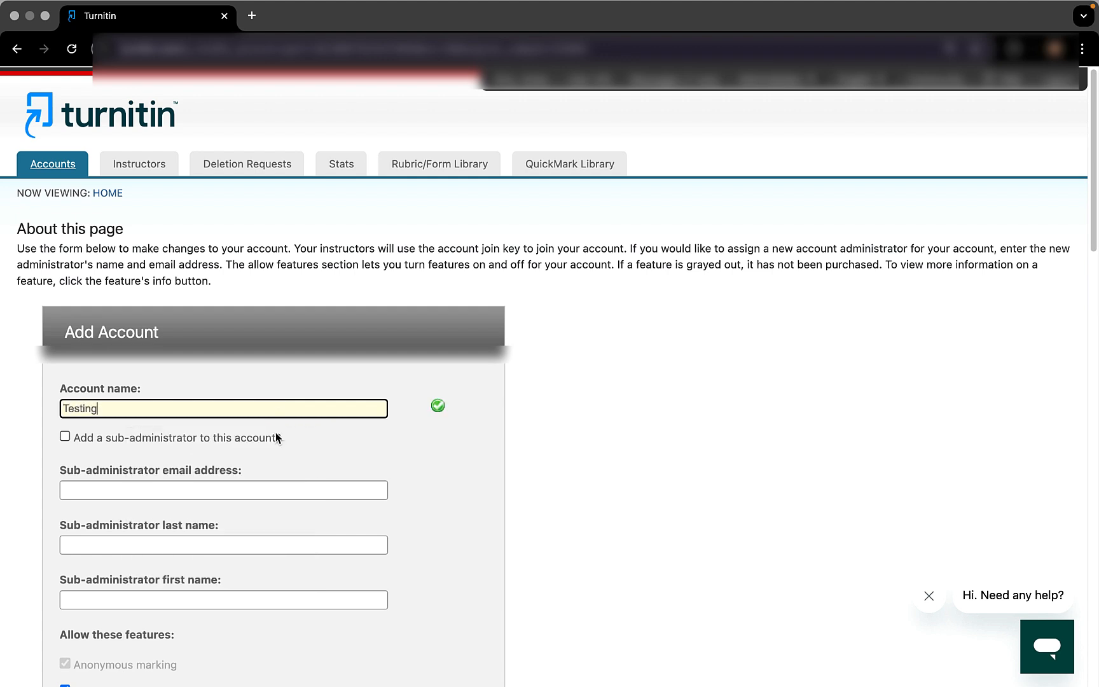
scroll(277, 438, "down", 15)
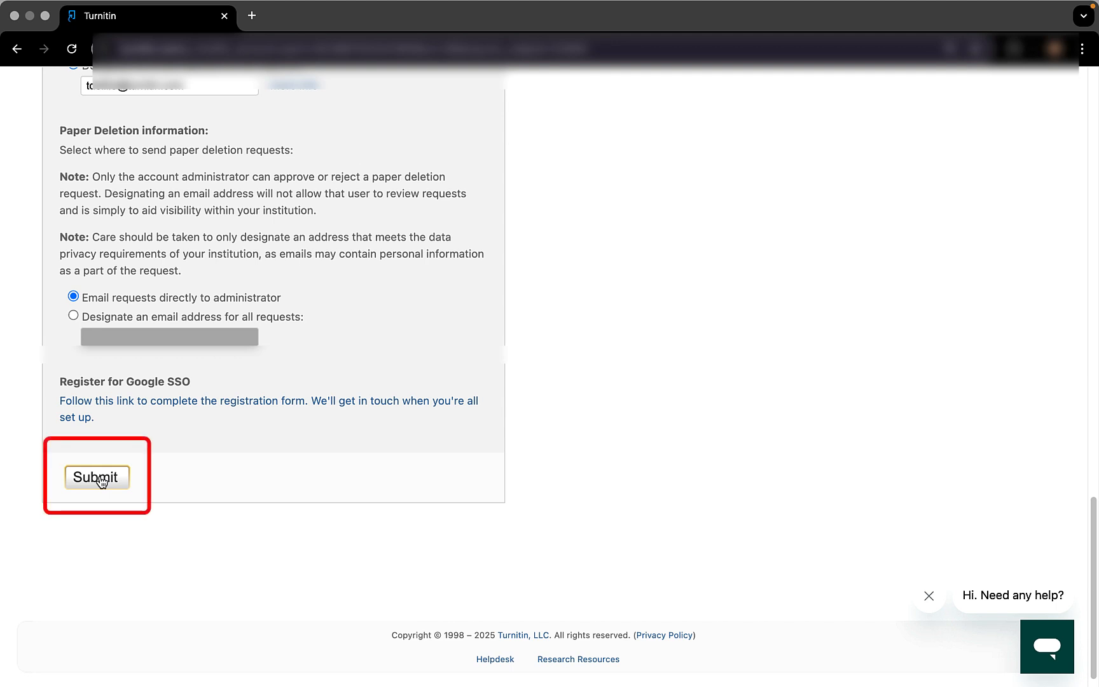
left_click(97, 477)
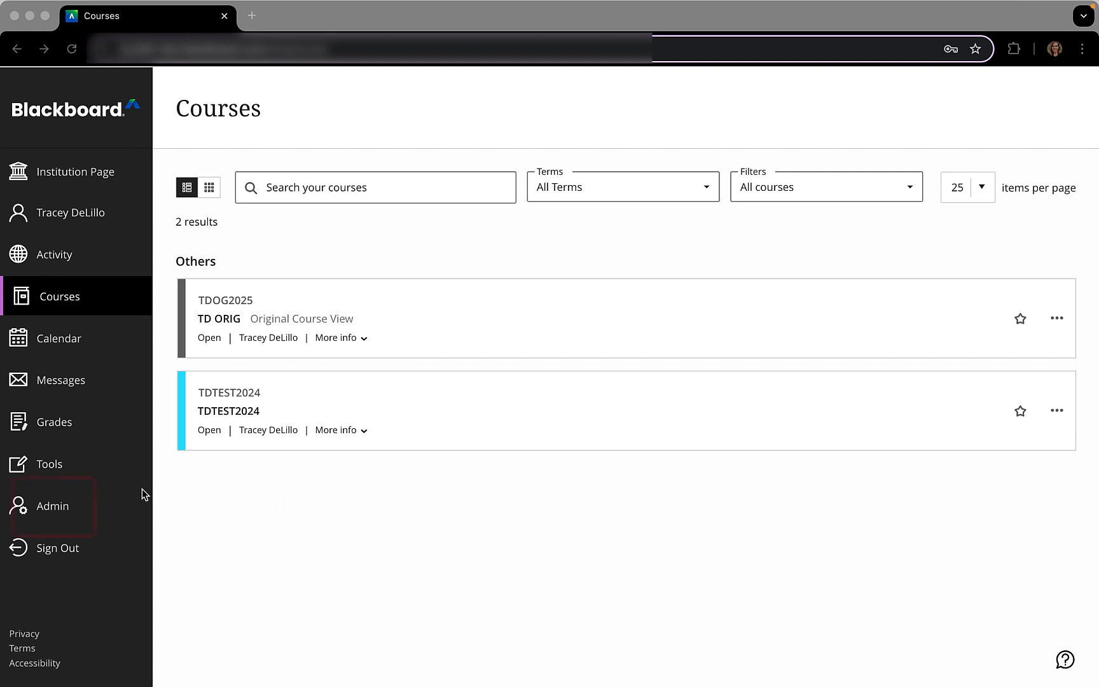
Switch to Blackboard and open the LTI 1.3/Advantage tool registration from the administrator's LTI tool providers.
left_click(46, 509)
left_click(46, 509)
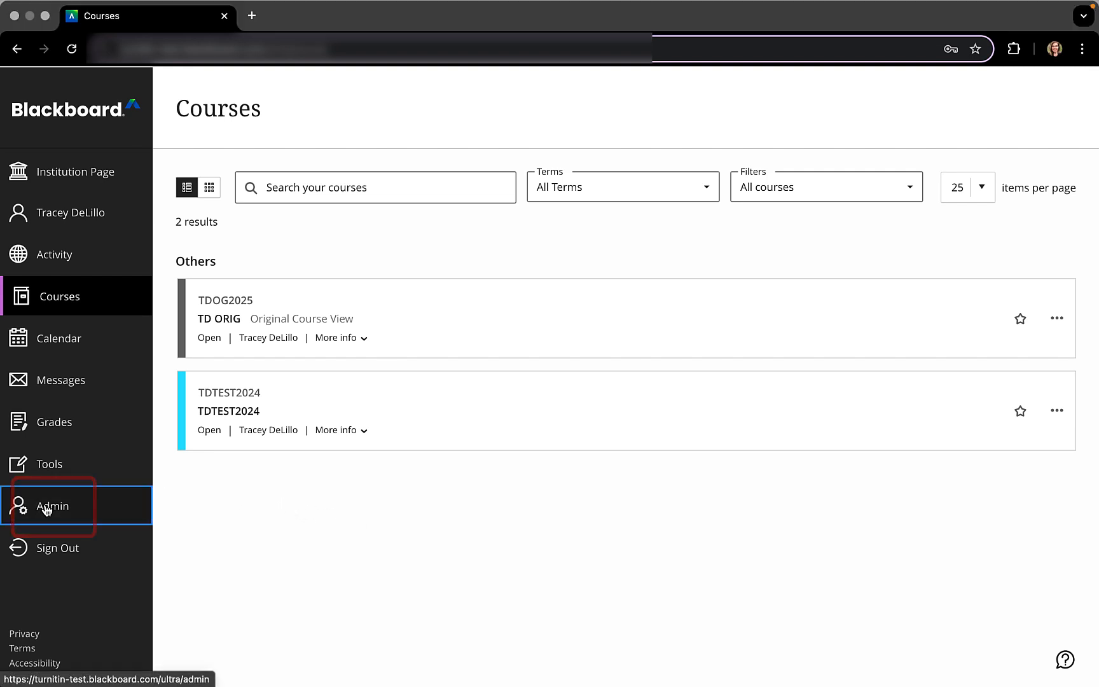
scroll(768, 667, "down", 2)
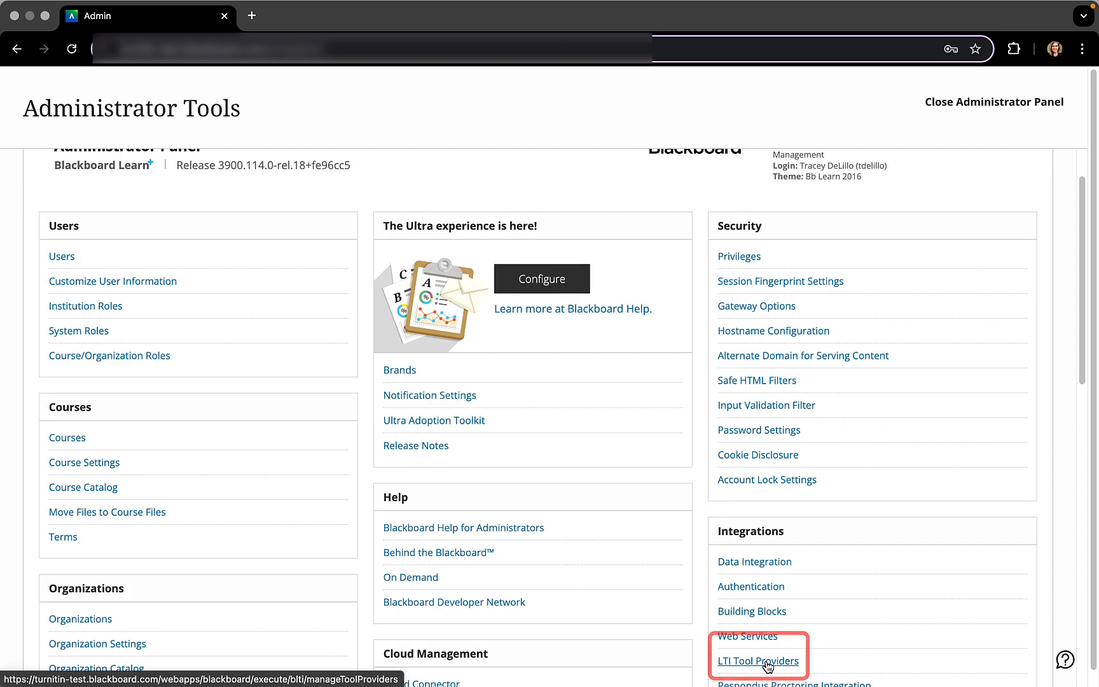
left_click(766, 665)
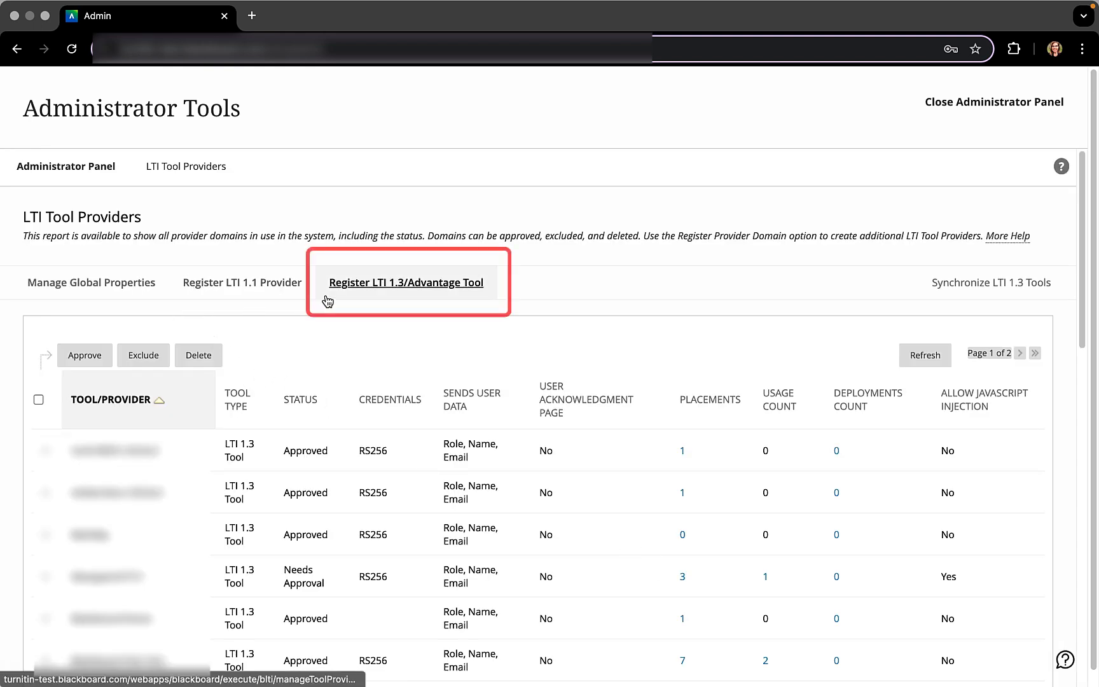
left_click(367, 288)
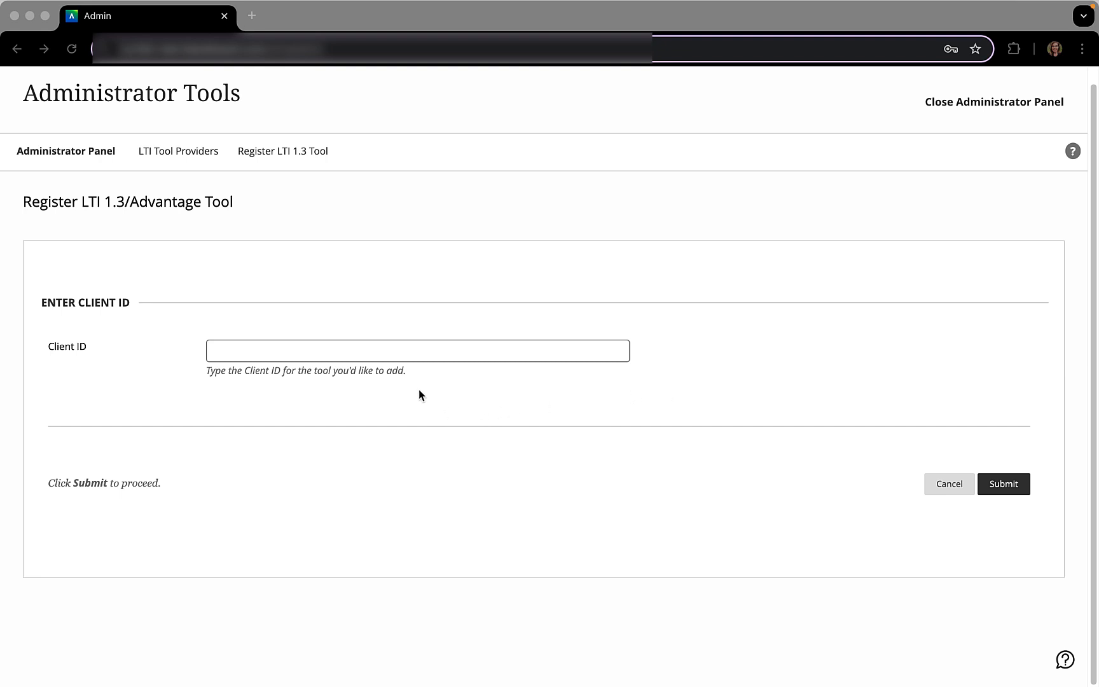
Submit client ID 907b10a5-fbbe-4811-adbf-8ac3a40a2b34 to register the LTI 1.3 tool.
left_click(369, 351)
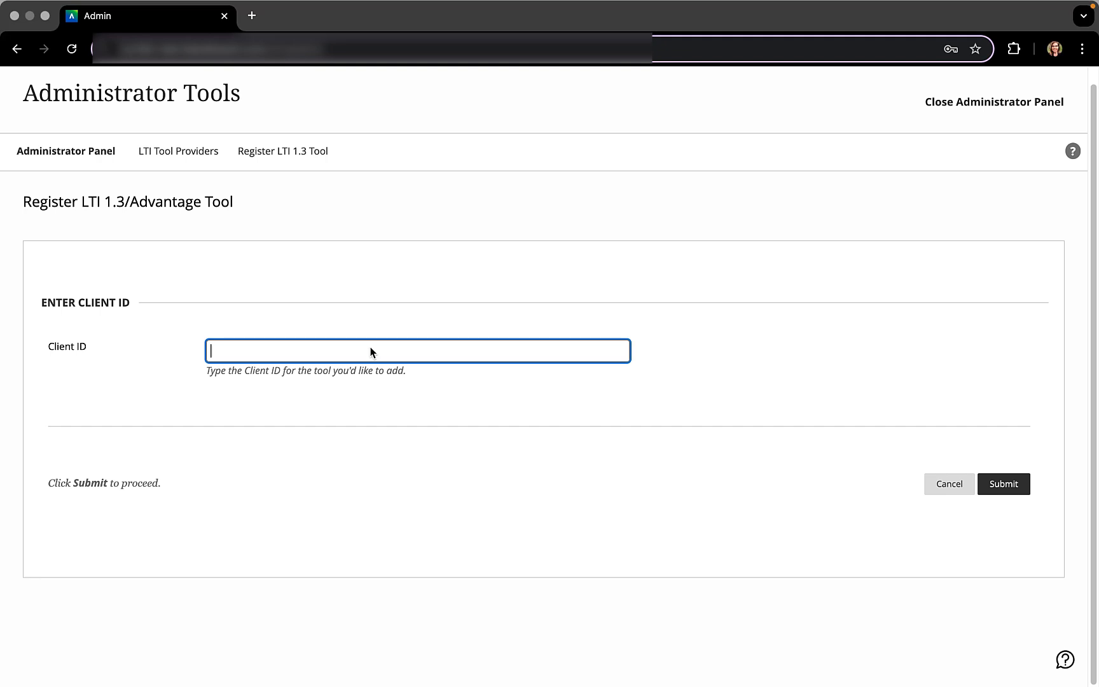
type("907b10a5-fbbe-4811-adbf-8ac3a40c2b34")
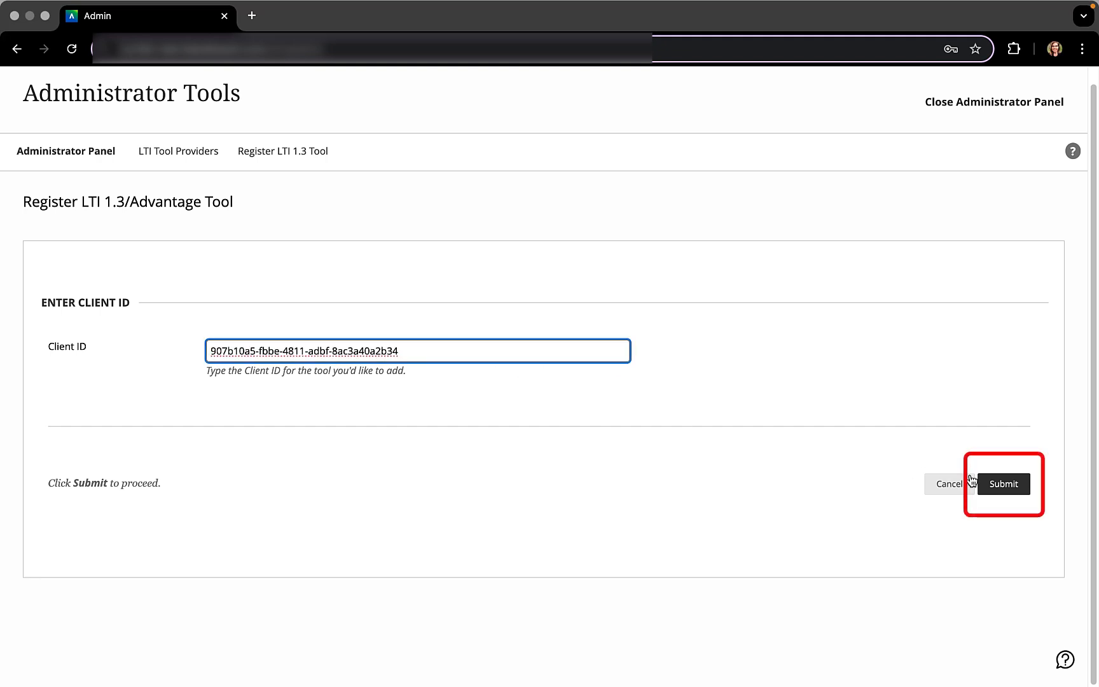
left_click(1003, 483)
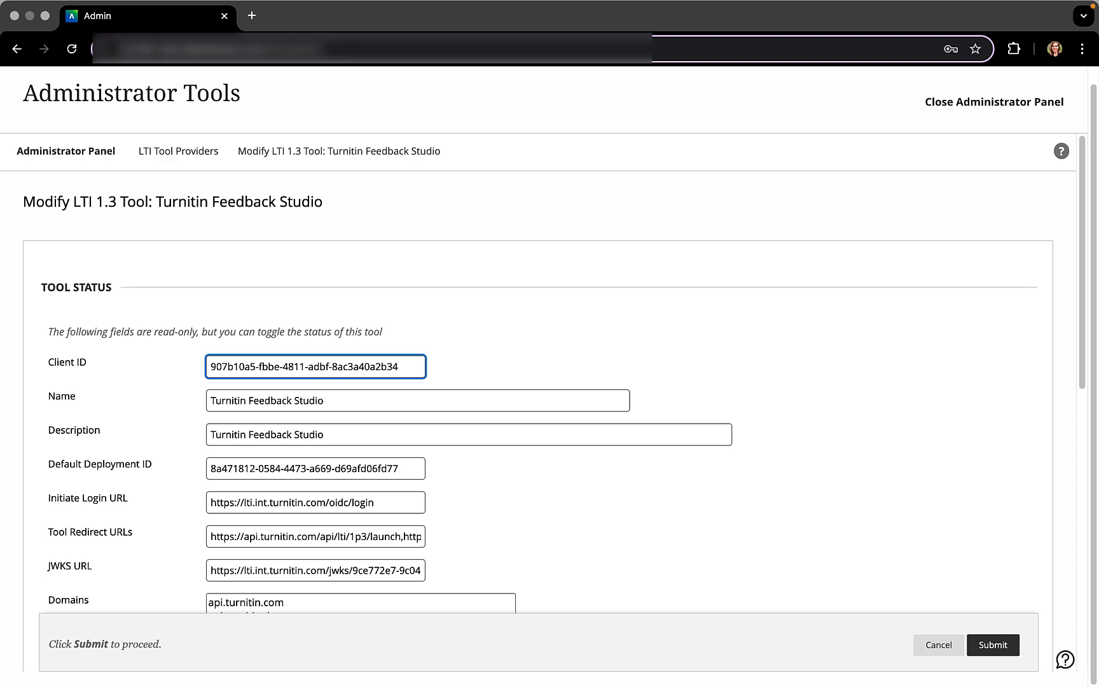
Submit the Turnitin Feedback Studio tool as Approved, with all user fields sent and grade and membership access allowed, and leave administration.
scroll(830, 474, "down", 7)
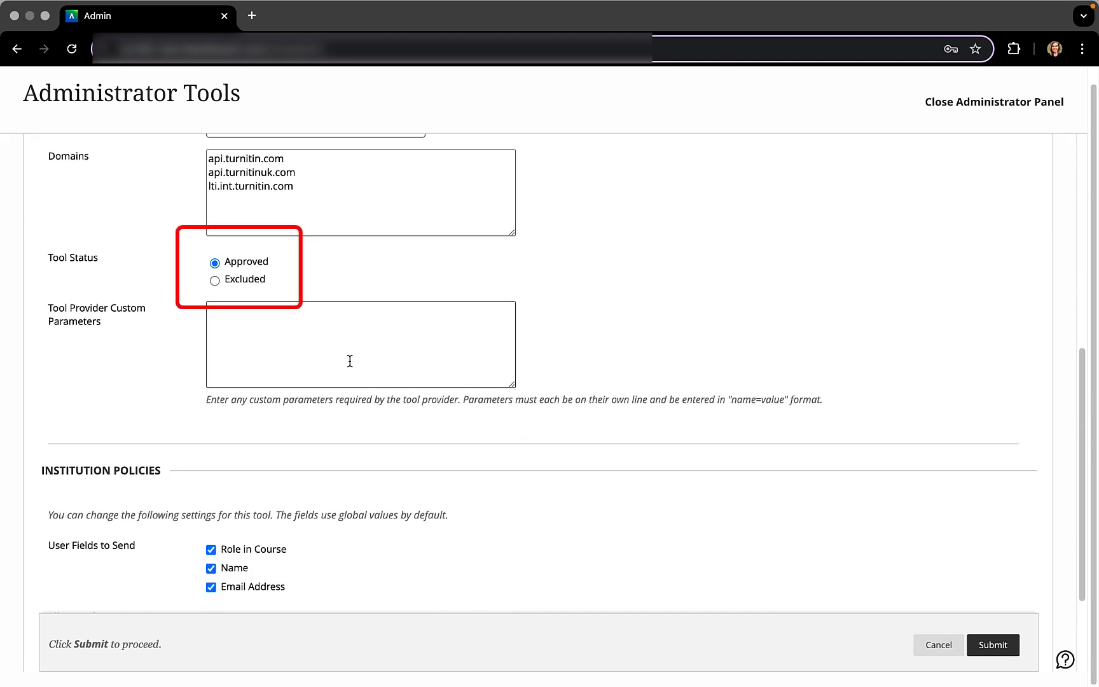
scroll(343, 354, "down", 2)
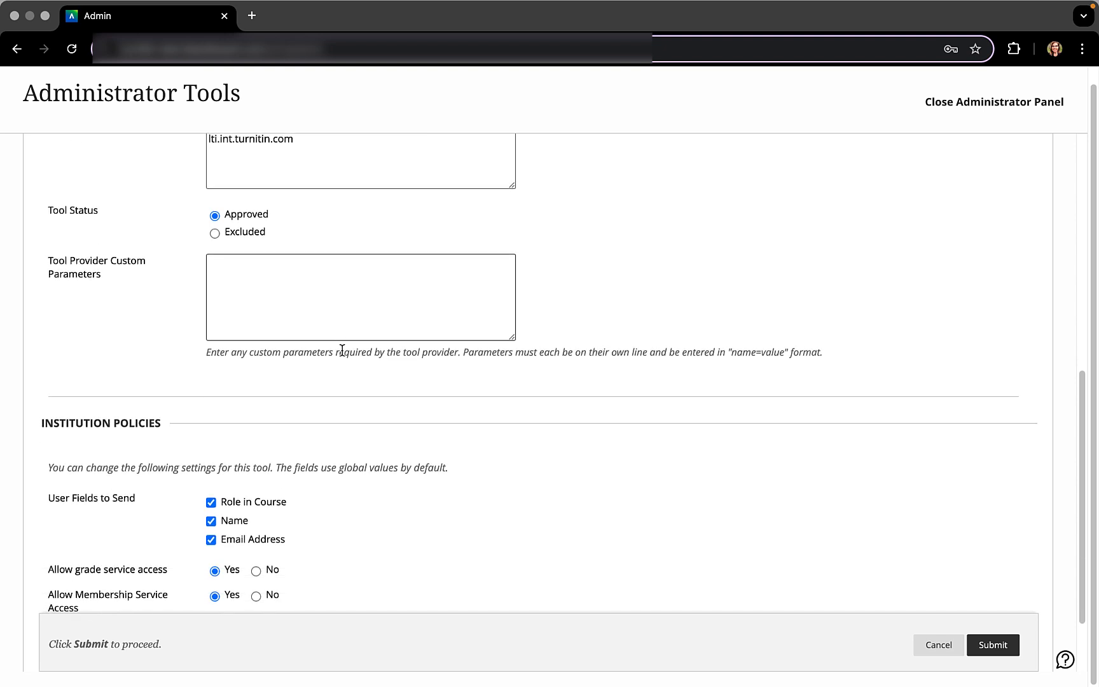
scroll(341, 356, "down", 1)
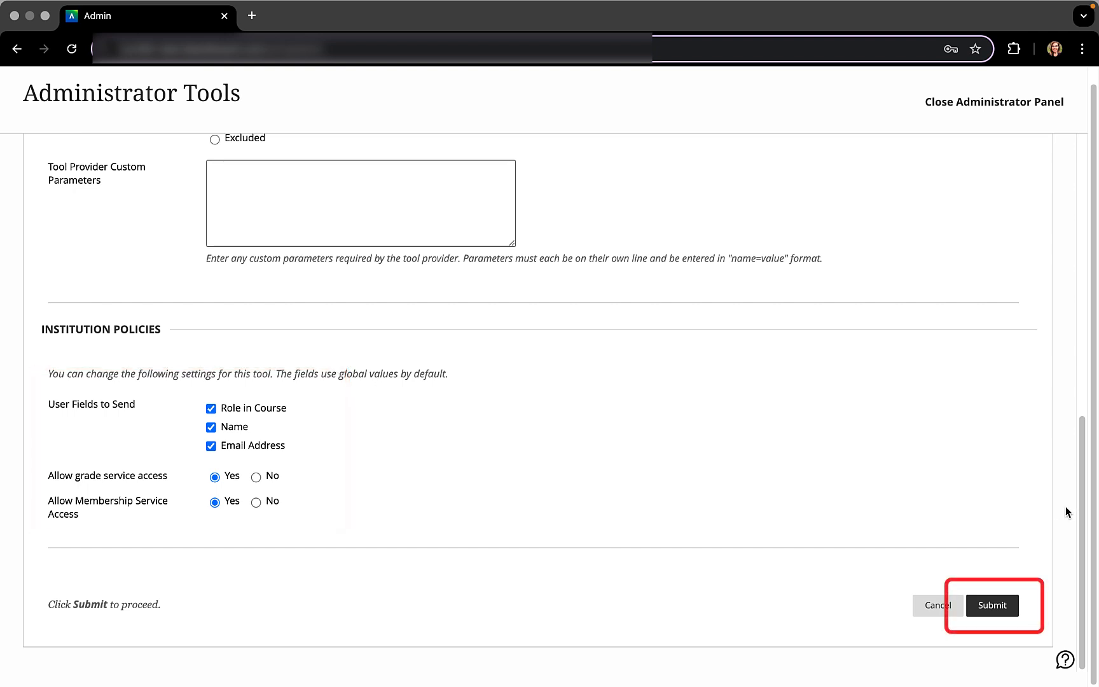
left_click(980, 599)
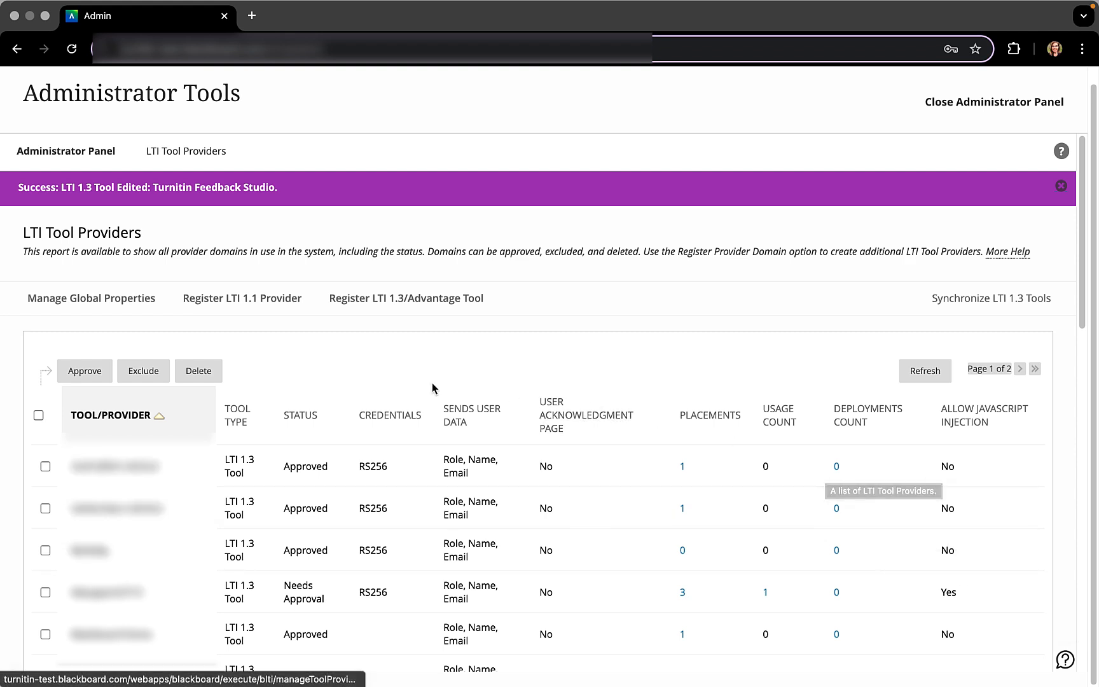
left_click(954, 101)
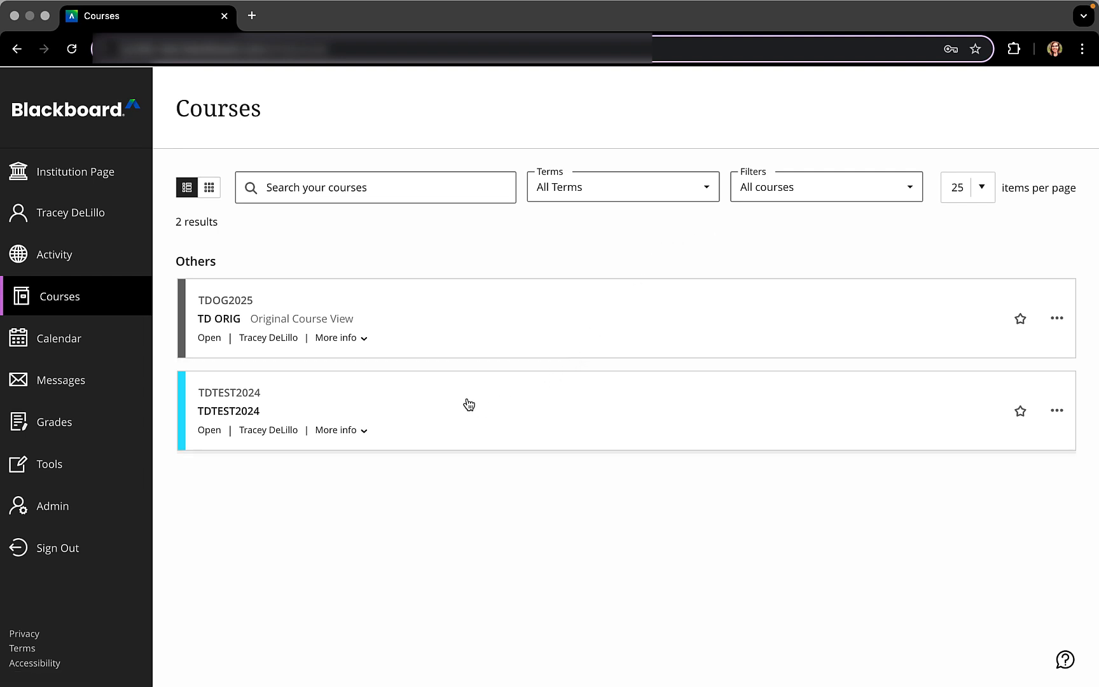
Open the TDTEST2024 course and launch the Turnitin tool from the Content Market below the last content item.
left_click(232, 416)
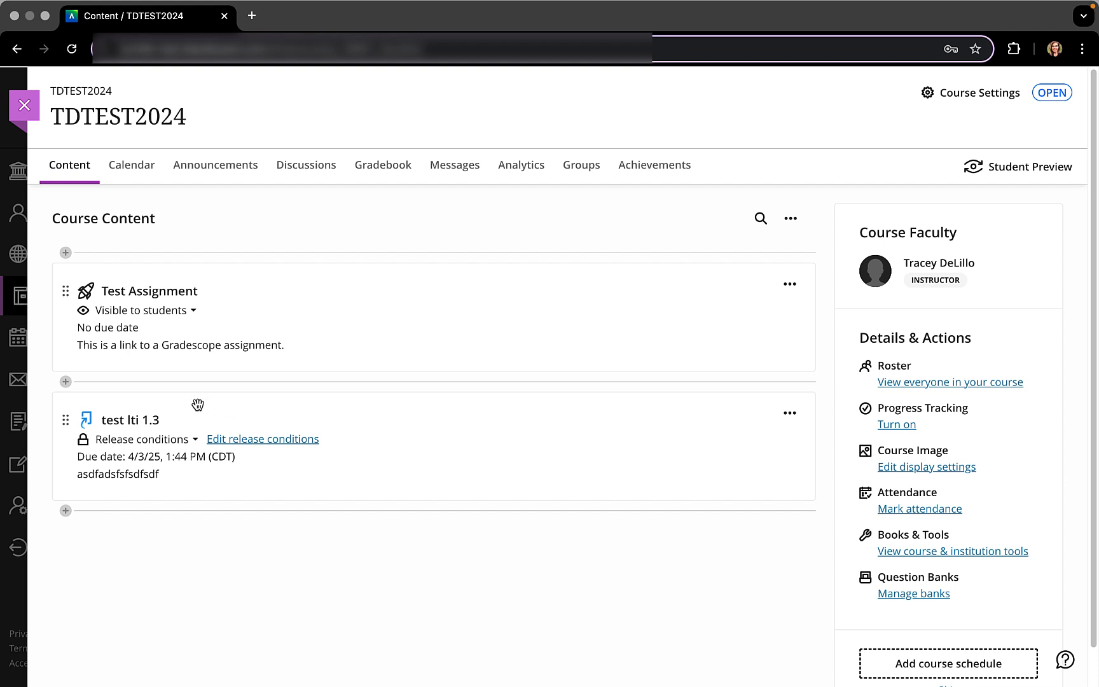
left_click(66, 511)
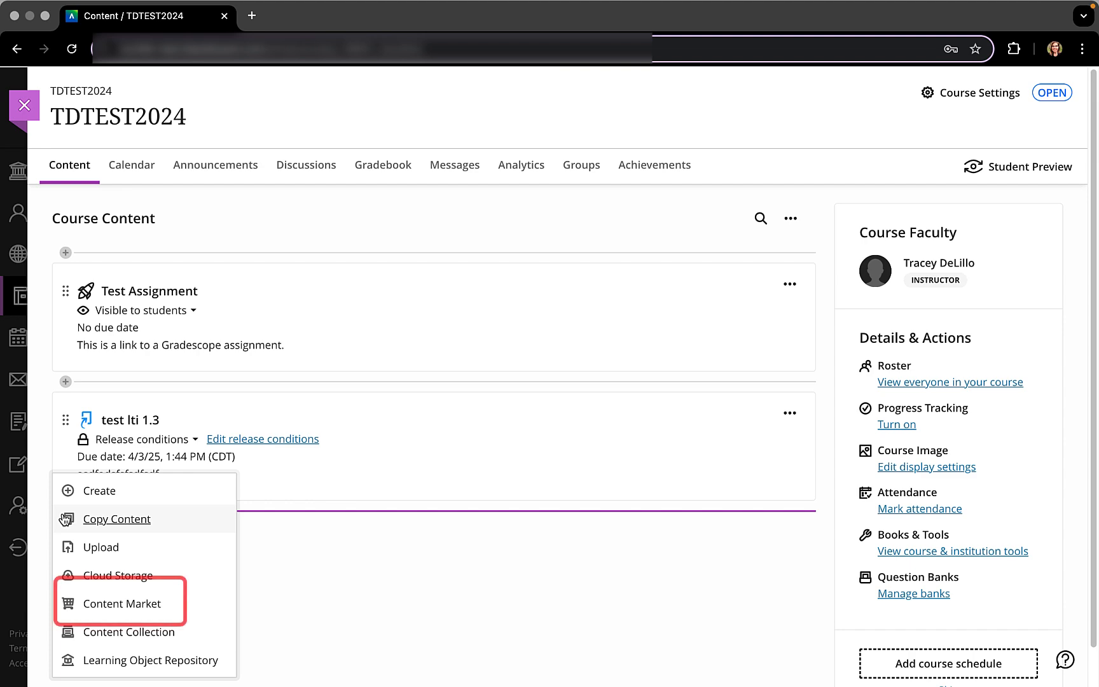
left_click(133, 606)
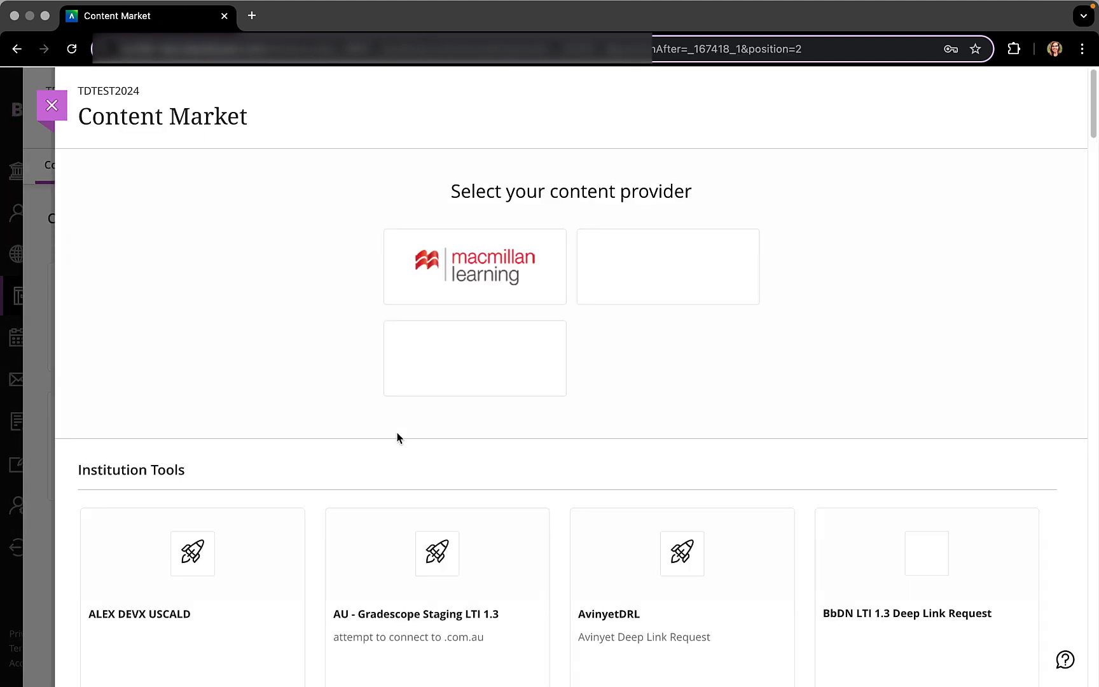
scroll(662, 366, "down", 7)
scroll(686, 365, "down", 20)
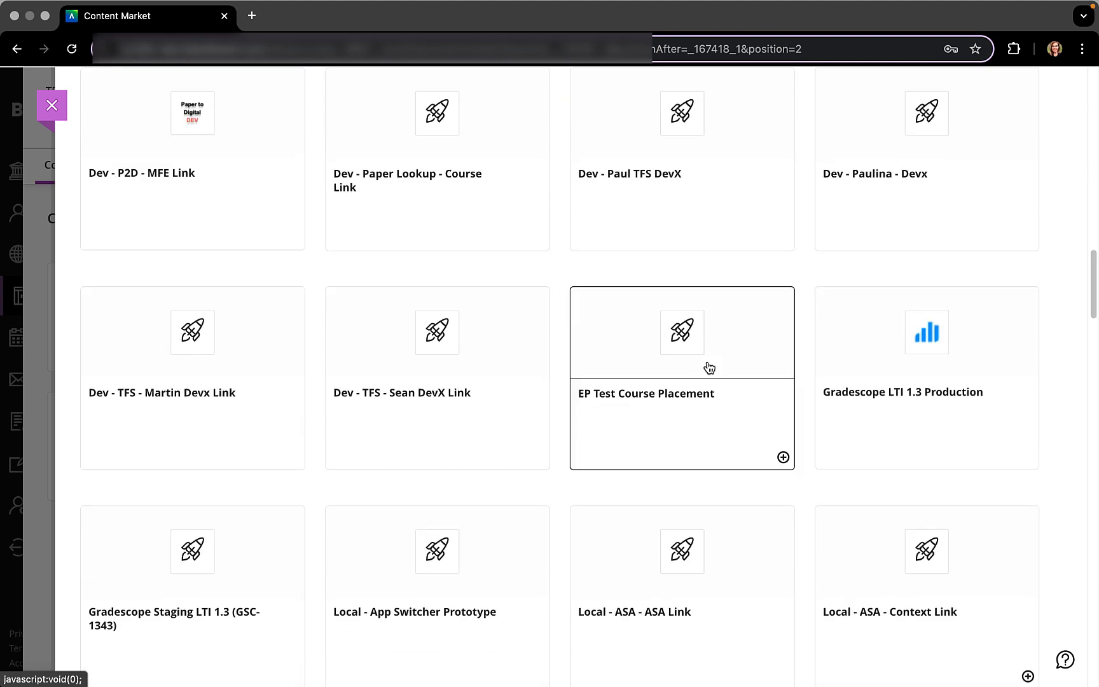
scroll(777, 371, "down", 20)
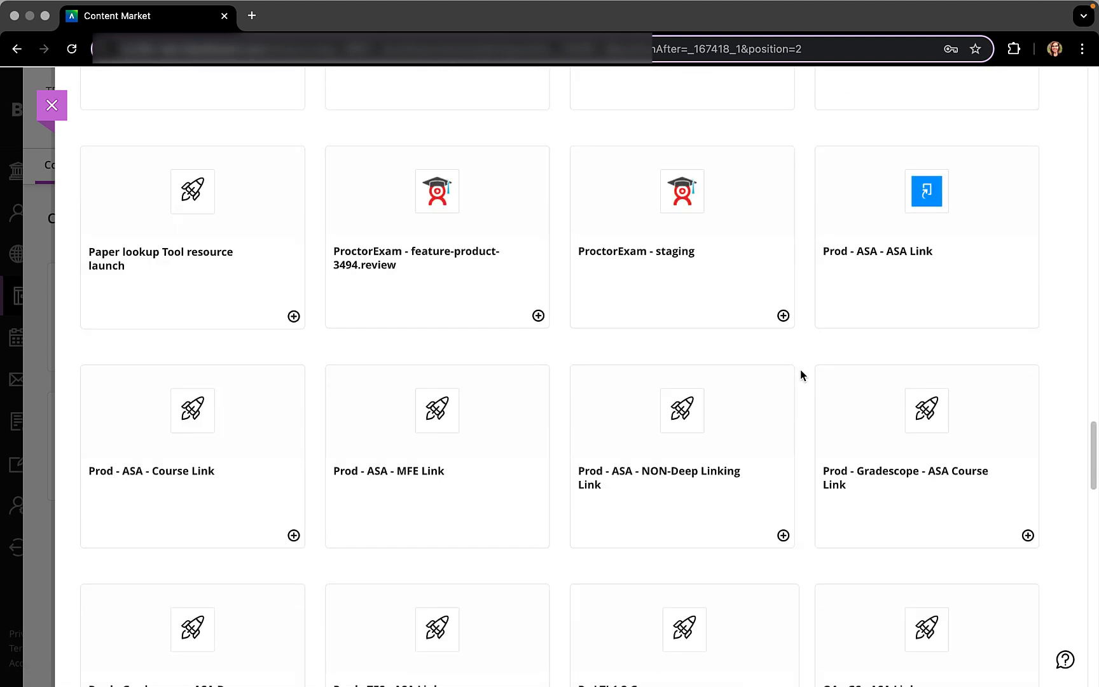
left_click(893, 375)
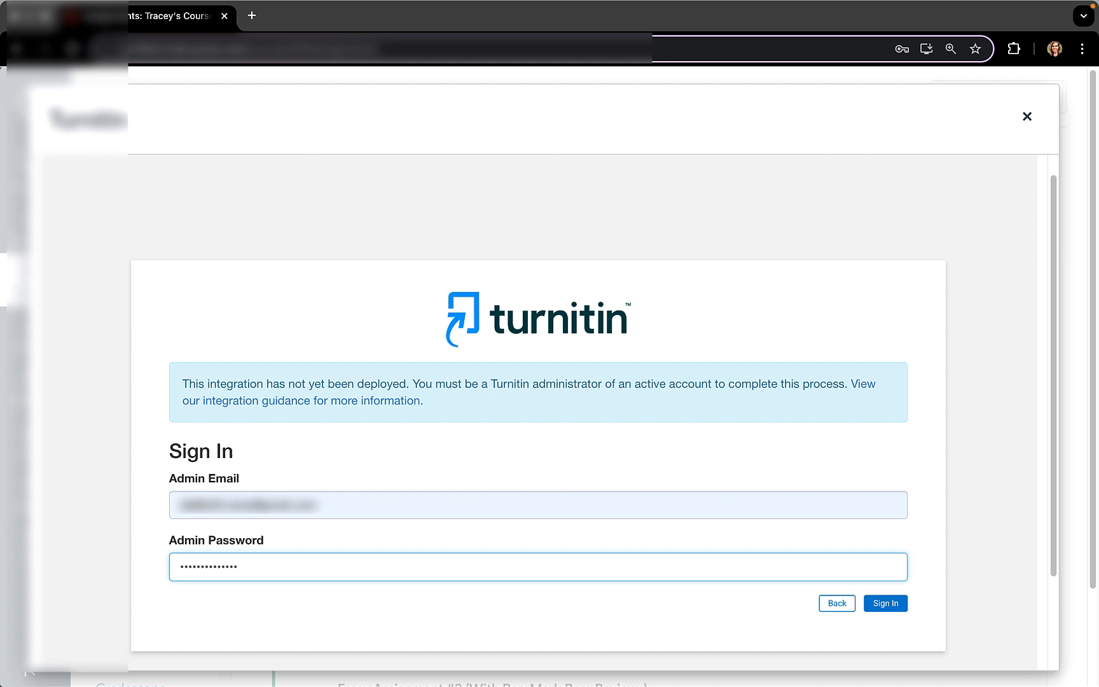
Sign in with the Turnitin admin password and complete the integration's deployment to the Testing account.
type("*")
left_click(884, 603)
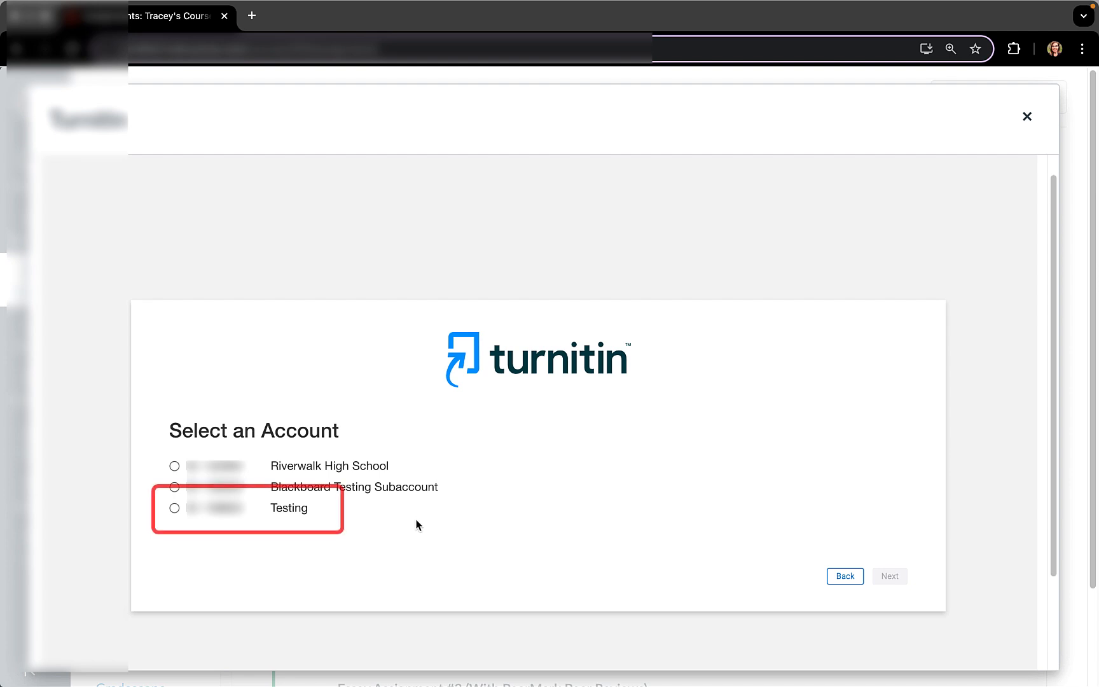
left_click(174, 508)
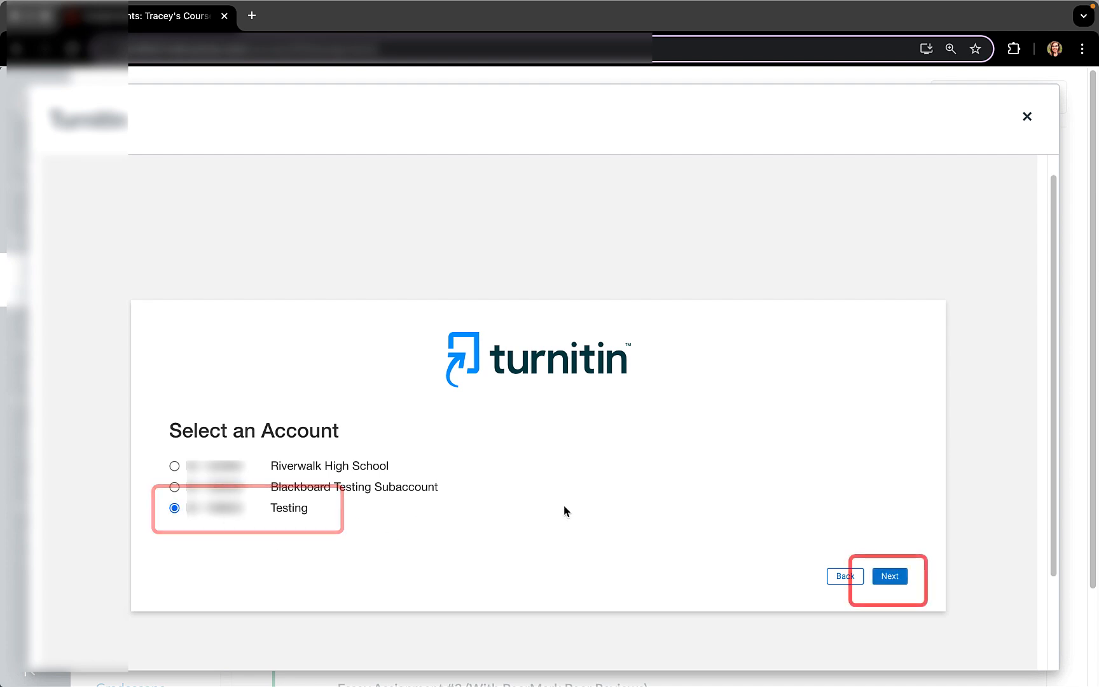
left_click(890, 576)
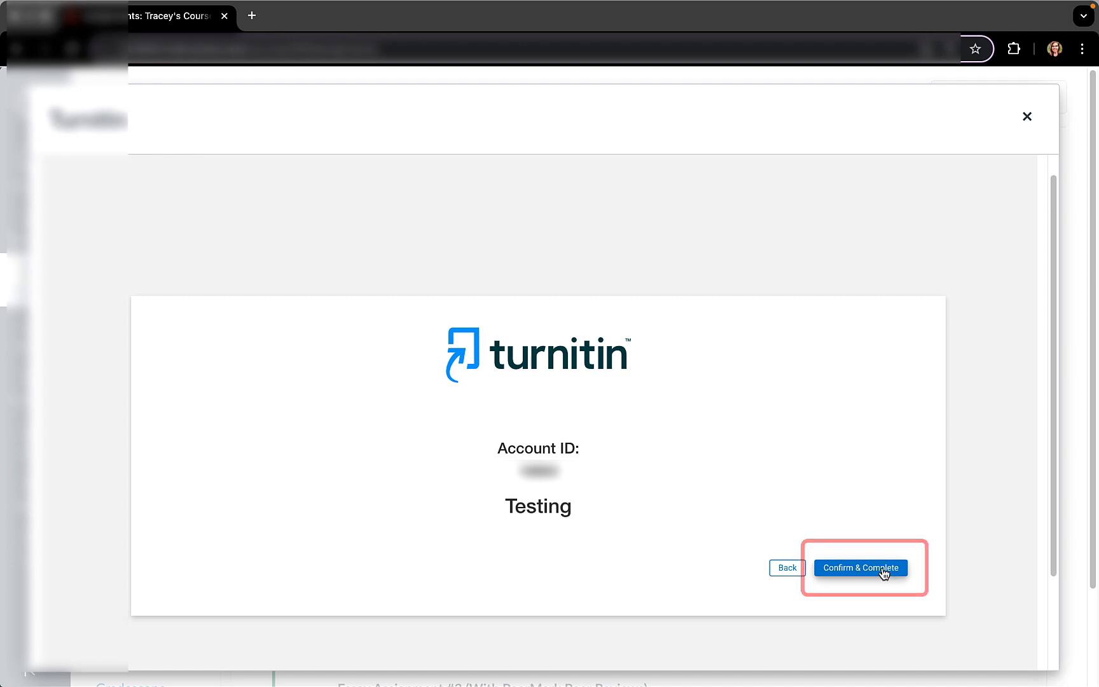
left_click(883, 570)
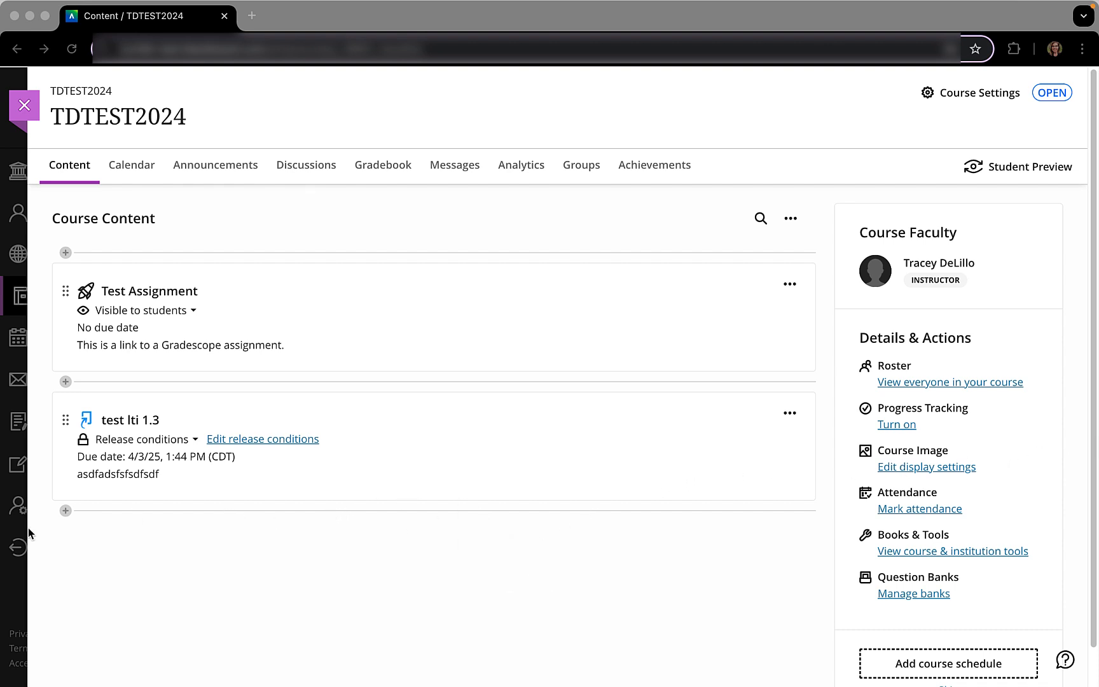
Launch Turnitin again from the Content Market, inserting below the test lti 1.3 item in TDTEST2024.
left_click(66, 510)
left_click(65, 510)
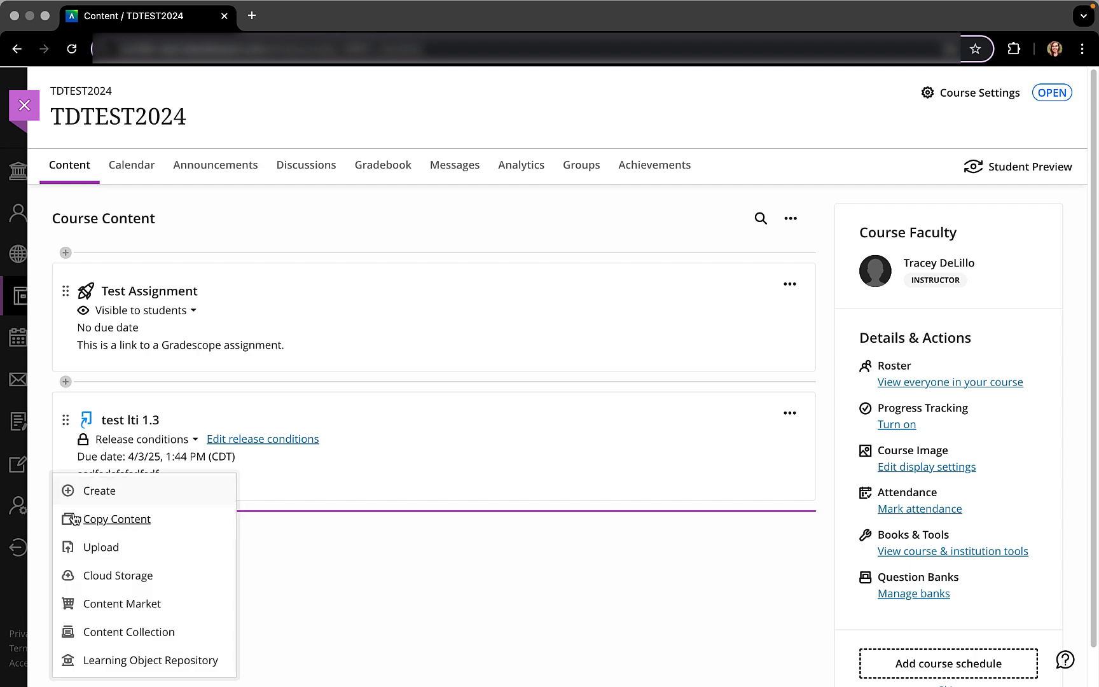
left_click(110, 603)
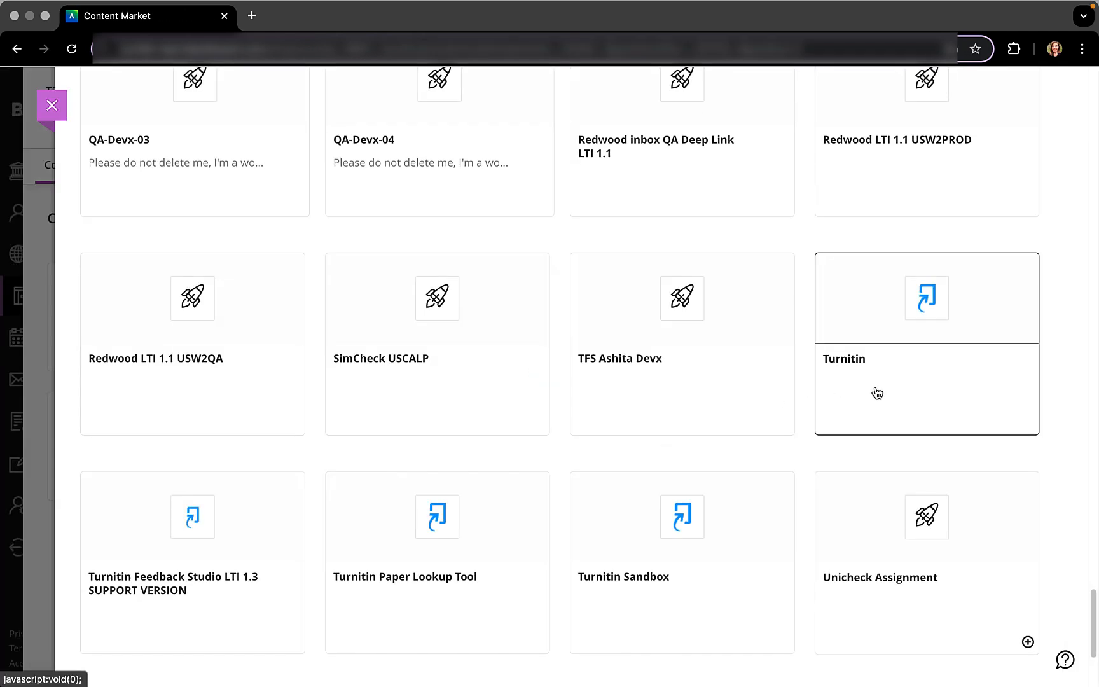
left_click(877, 394)
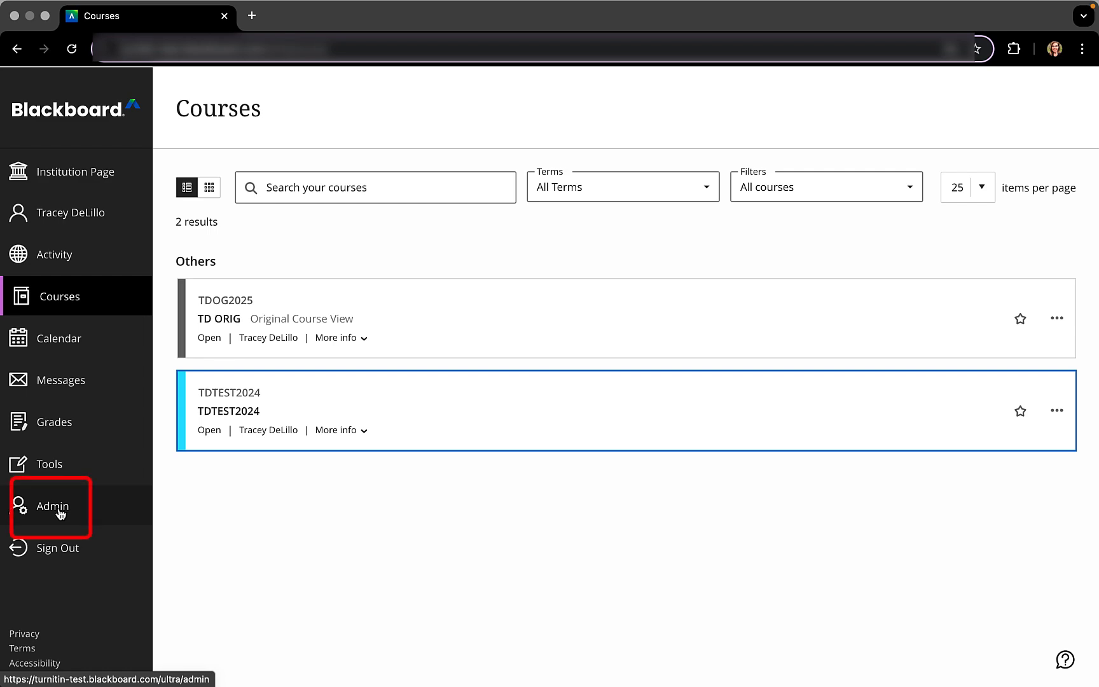
Open the placement management page of the Turnitin Feedback Studio LTI 1.3 tool in the administrator tools.
left_click(51, 511)
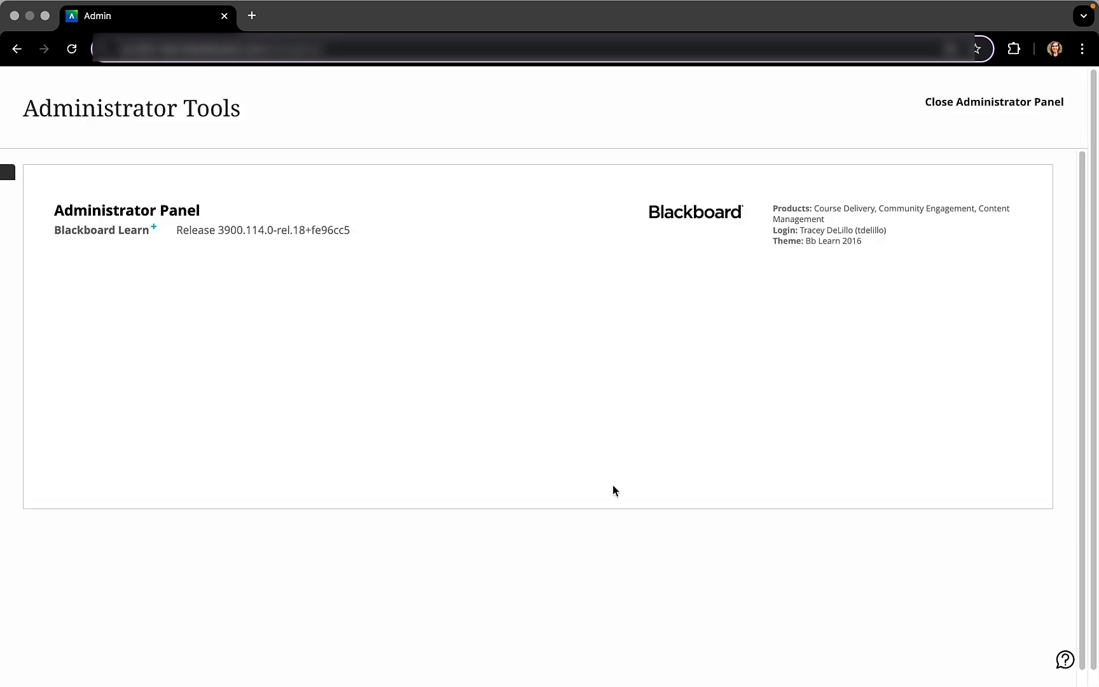
scroll(821, 503, "down", 5)
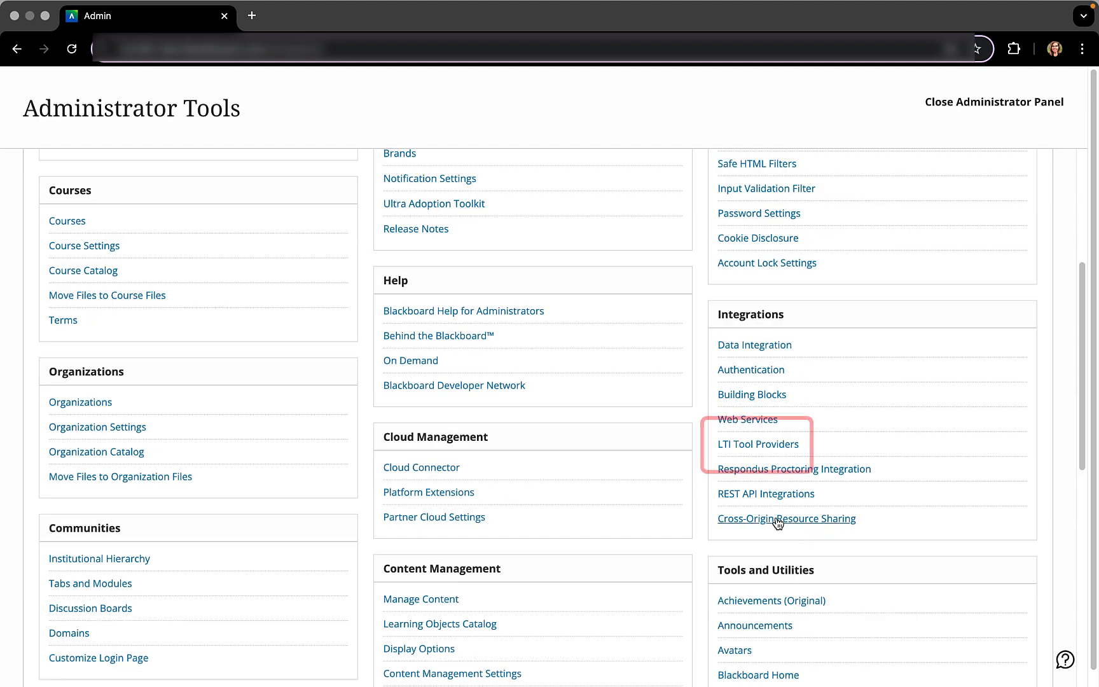
left_click(759, 444)
scroll(445, 381, "down", 10)
mouse_move(188, 425)
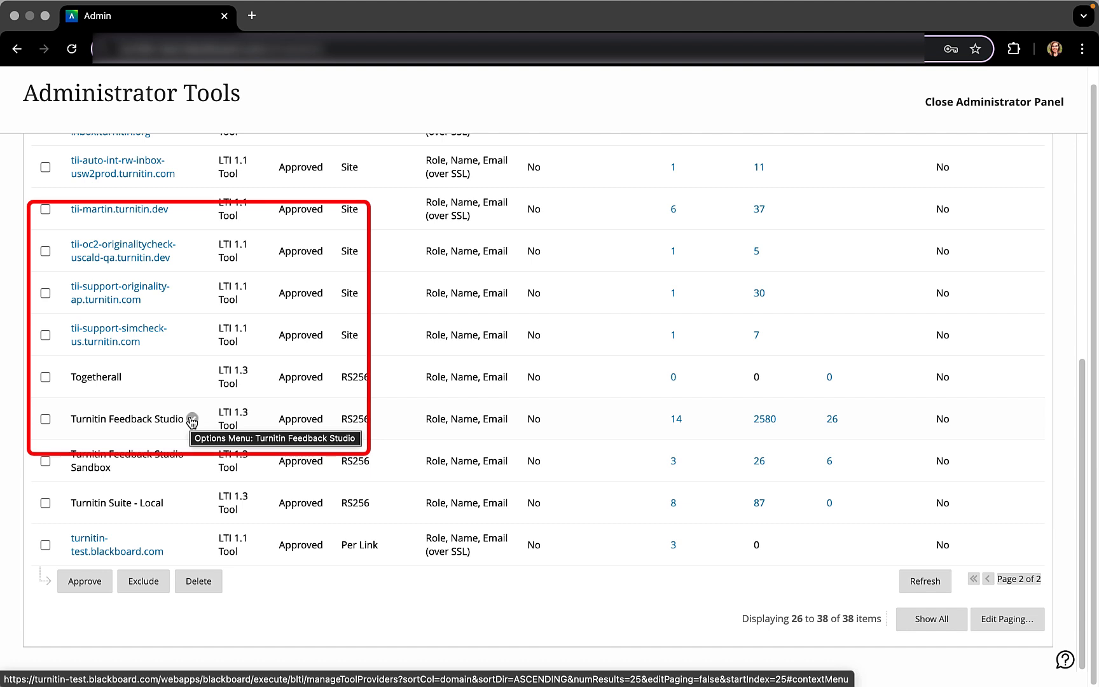
left_click(192, 420)
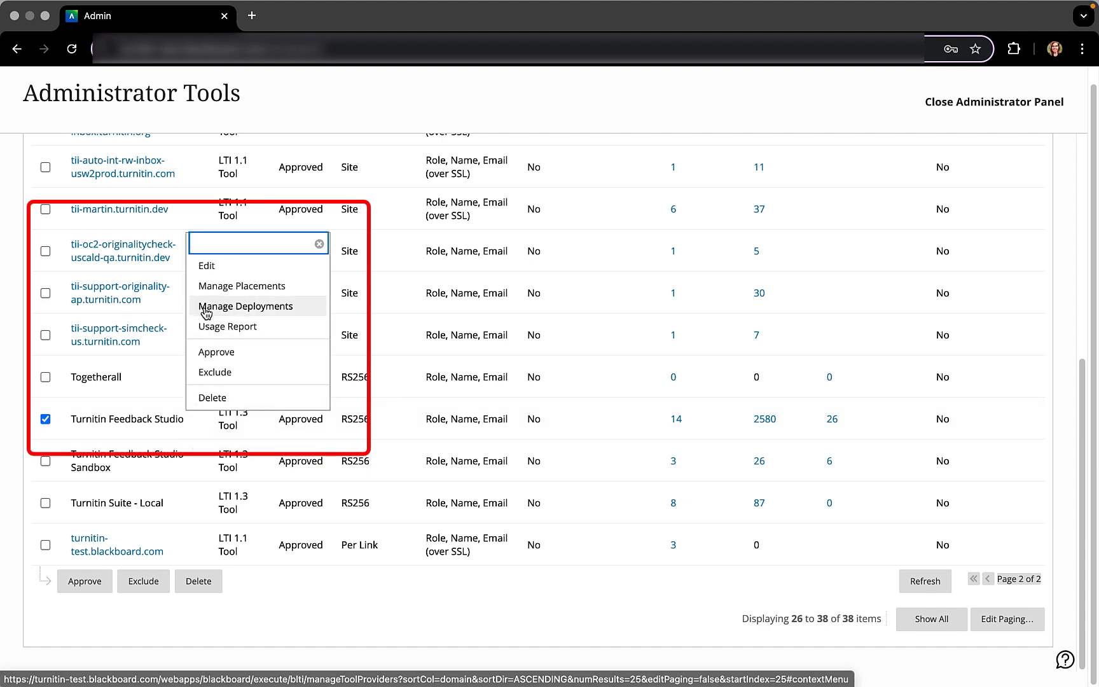
left_click(218, 287)
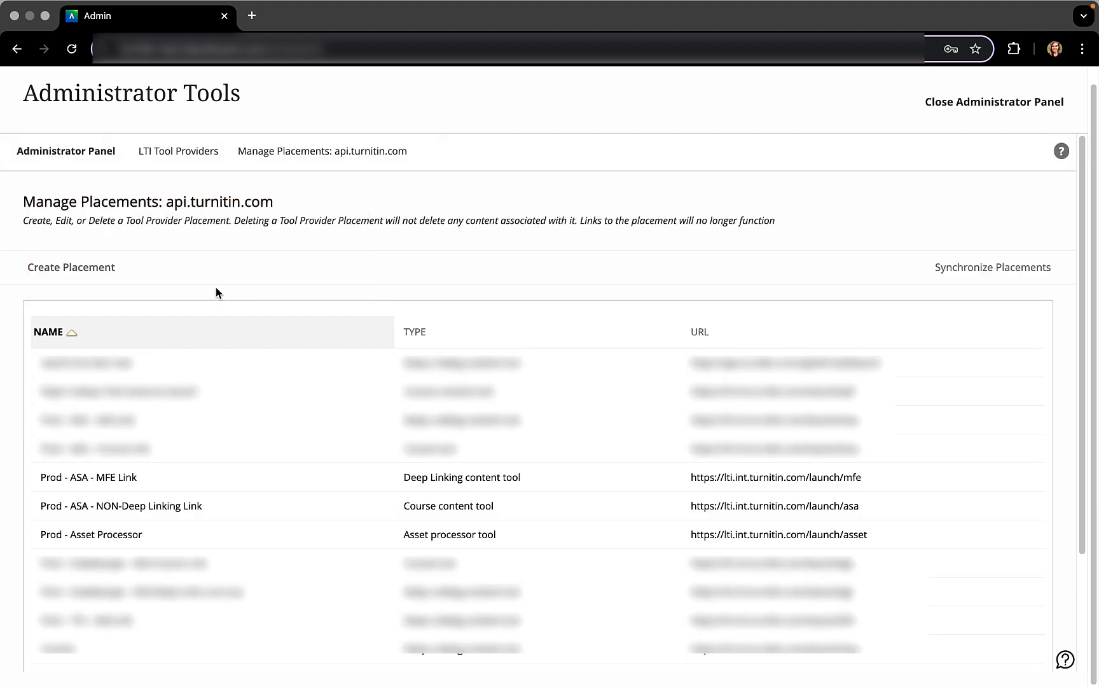